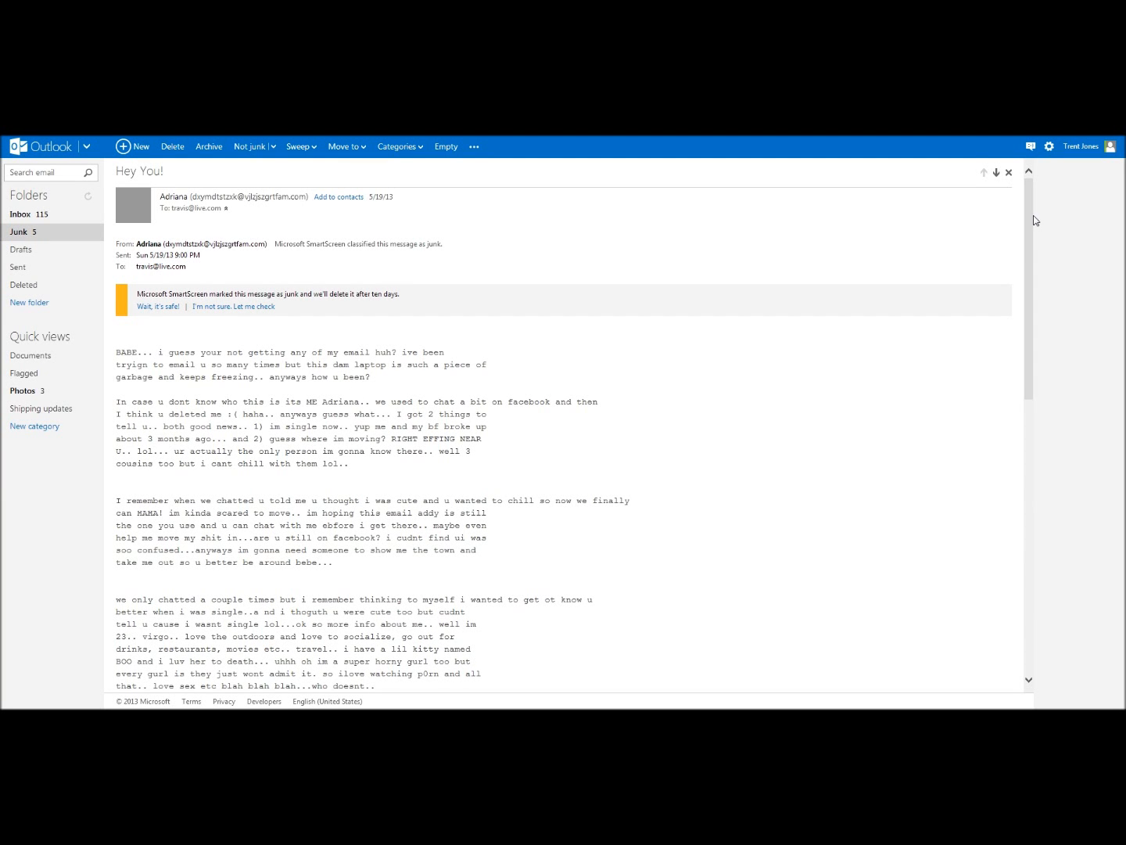
{"action": "left_click_drag", "start_coordinate": [1027, 226], "coordinate": [1062, 260]}
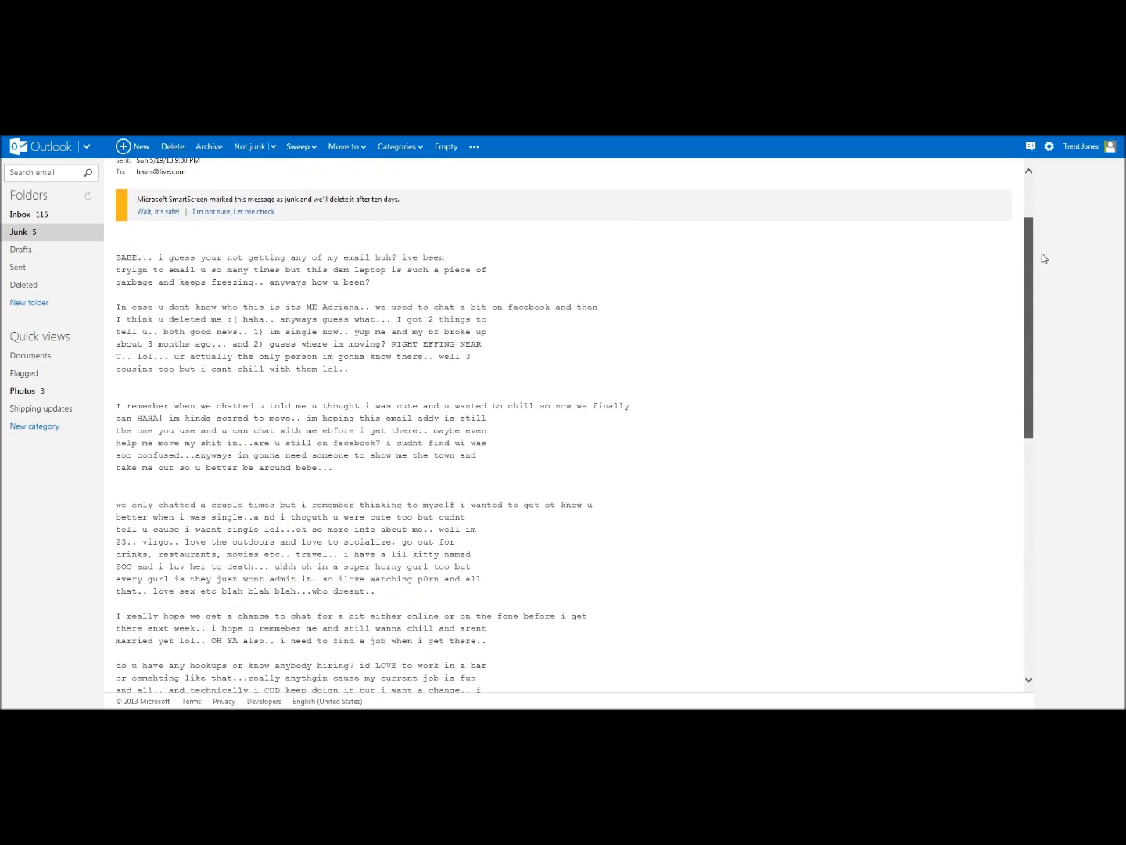
{"action": "left_click_drag", "start_coordinate": [1062, 261], "coordinate": [1026, 233]}
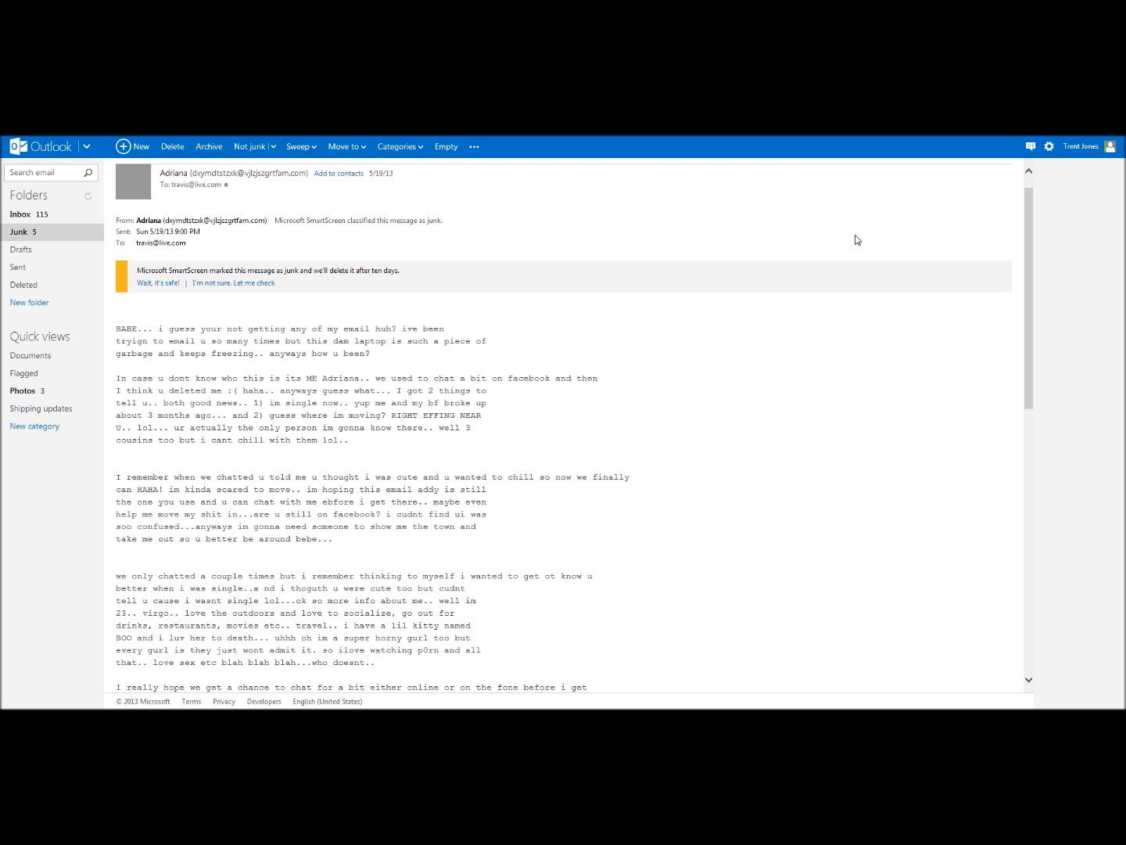
{"action": "scroll", "coordinate": [741, 472], "scroll_direction": "down", "scroll_amount": 3}
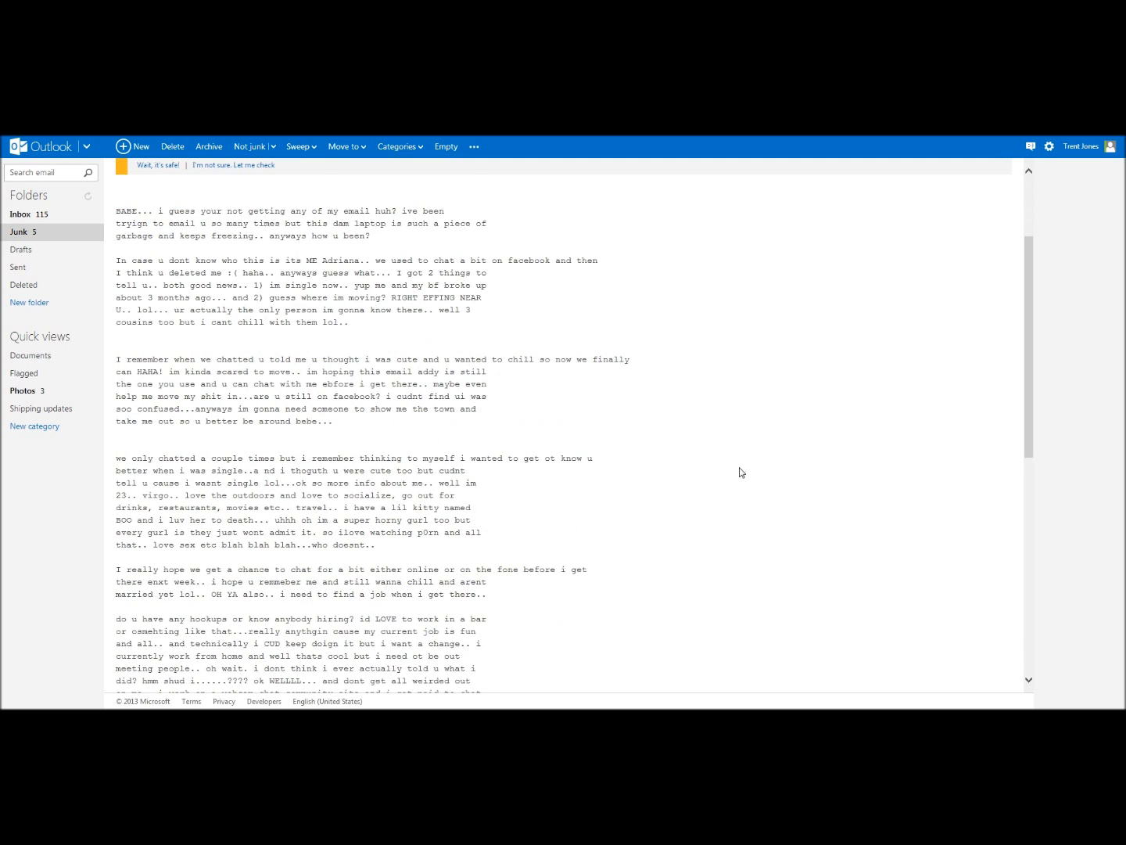
{"action": "scroll", "coordinate": [739, 472], "scroll_direction": "down", "scroll_amount": 2}
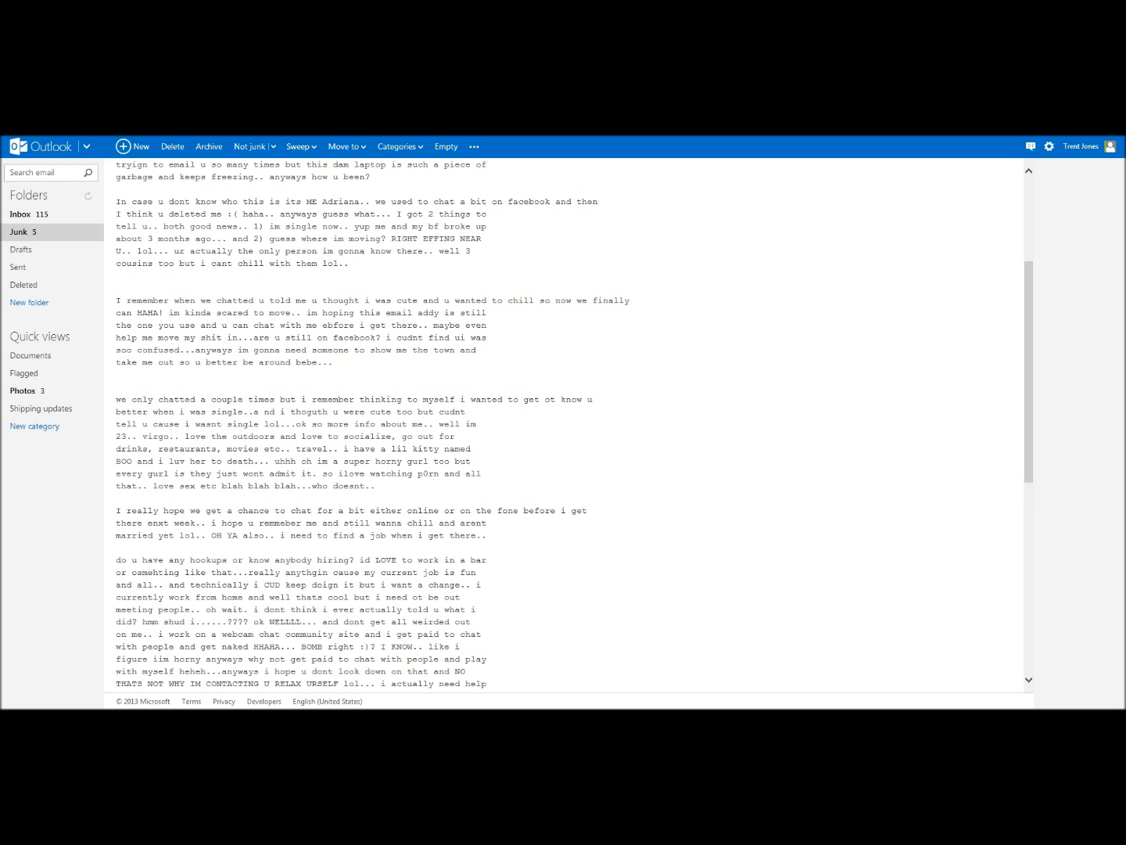
{"action": "scroll", "coordinate": [563, 422], "scroll_direction": "down", "scroll_amount": 3}
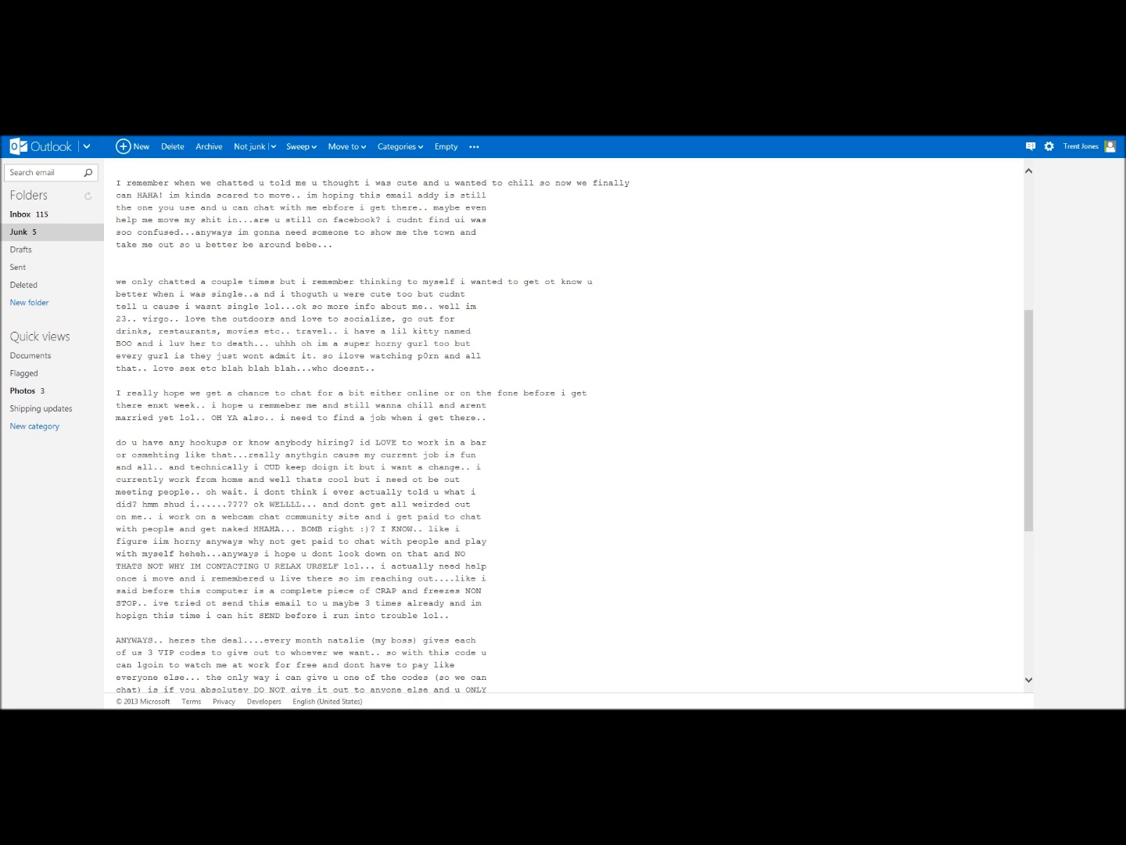
{"action": "scroll", "coordinate": [326, 349], "scroll_direction": "down", "scroll_amount": 3}
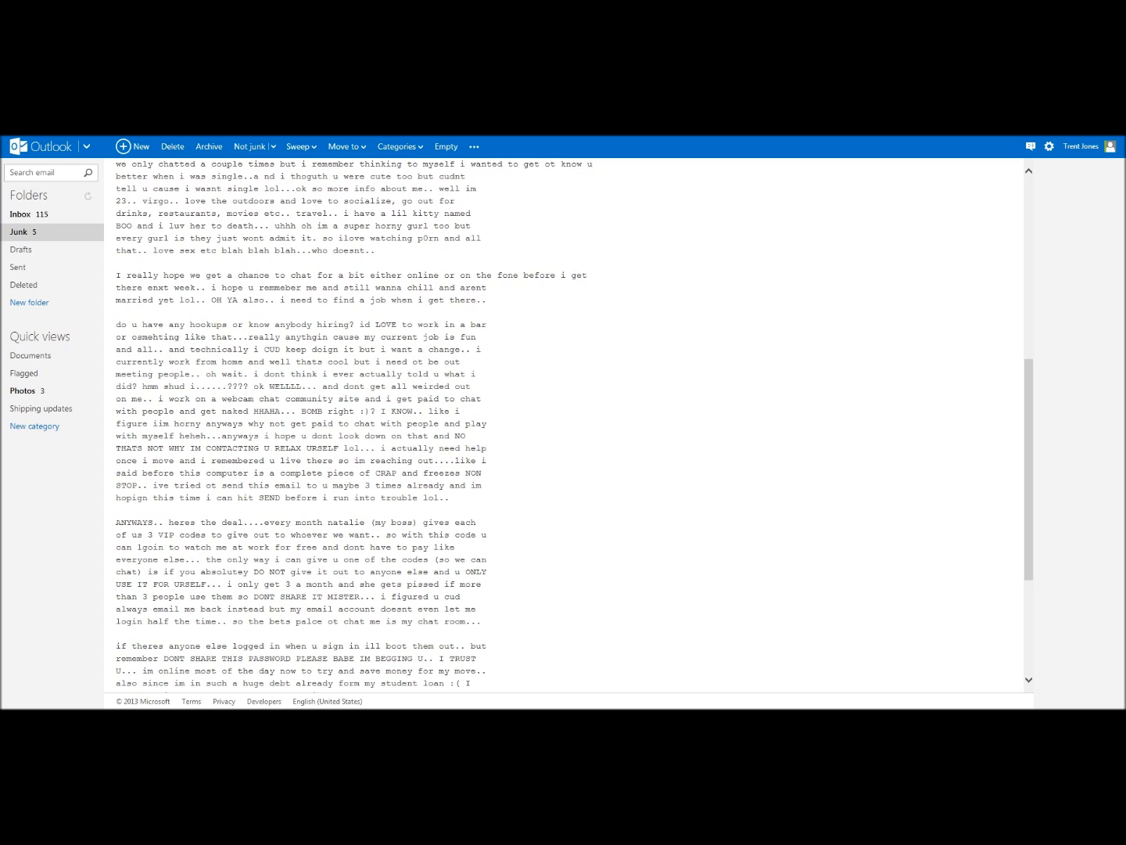
{"action": "scroll", "coordinate": [550, 474], "scroll_direction": "down", "scroll_amount": 1}
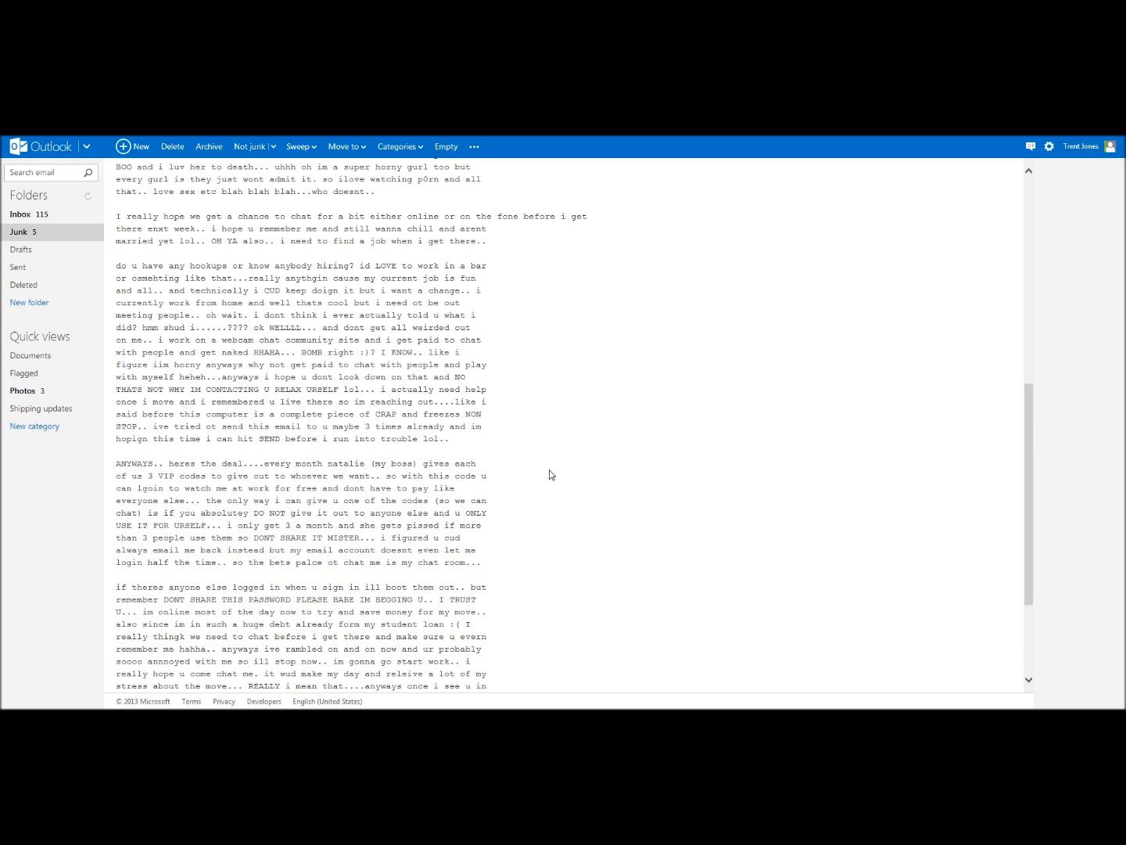
{"action": "mouse_move", "coordinate": [285, 686]}
{"action": "left_mouse_down"}
{"action": "mouse_move", "coordinate": [380, 630]}
{"action": "mouse_move", "coordinate": [377, 642]}
{"action": "left_mouse_up"}
Clear the stray text highlight in the message body while keeping Adriana's sign-off in view
{"action": "left_click", "coordinate": [395, 543]}
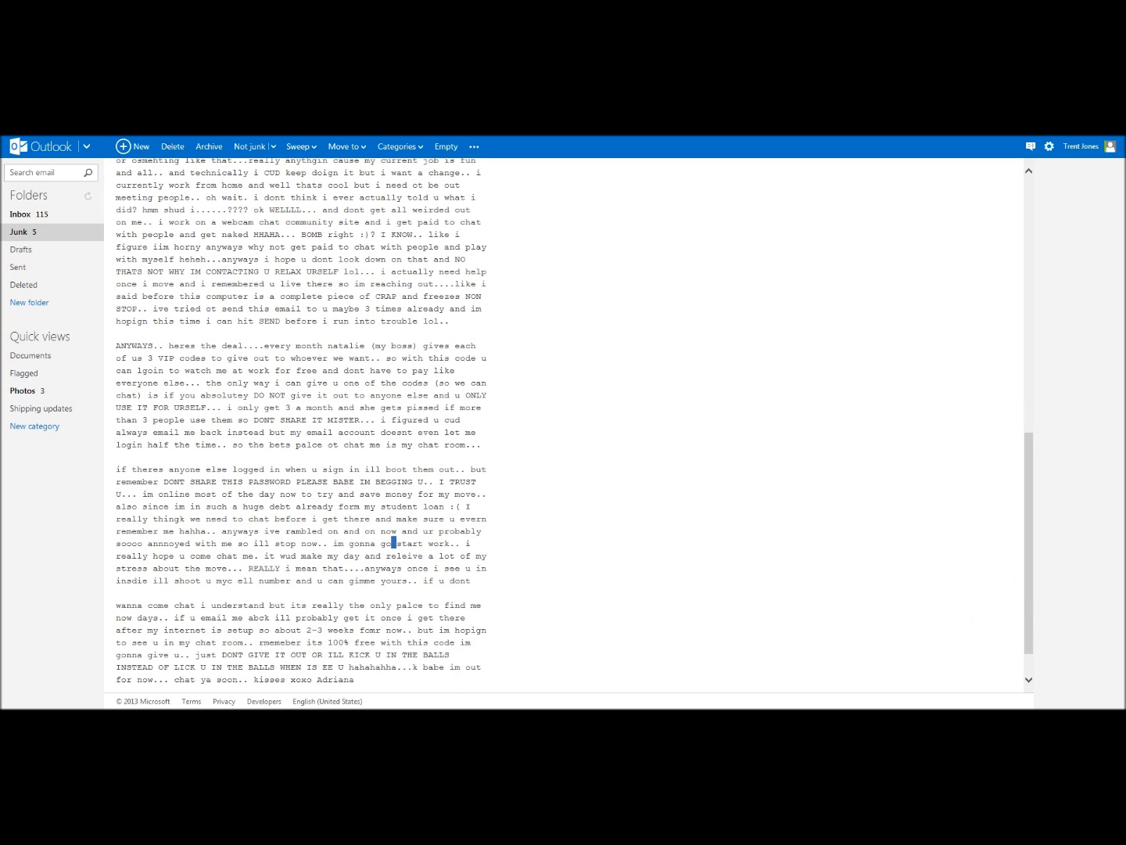
{"action": "left_click", "coordinate": [395, 543]}
{"action": "left_click_drag", "start_coordinate": [433, 543], "coordinate": [440, 543]}
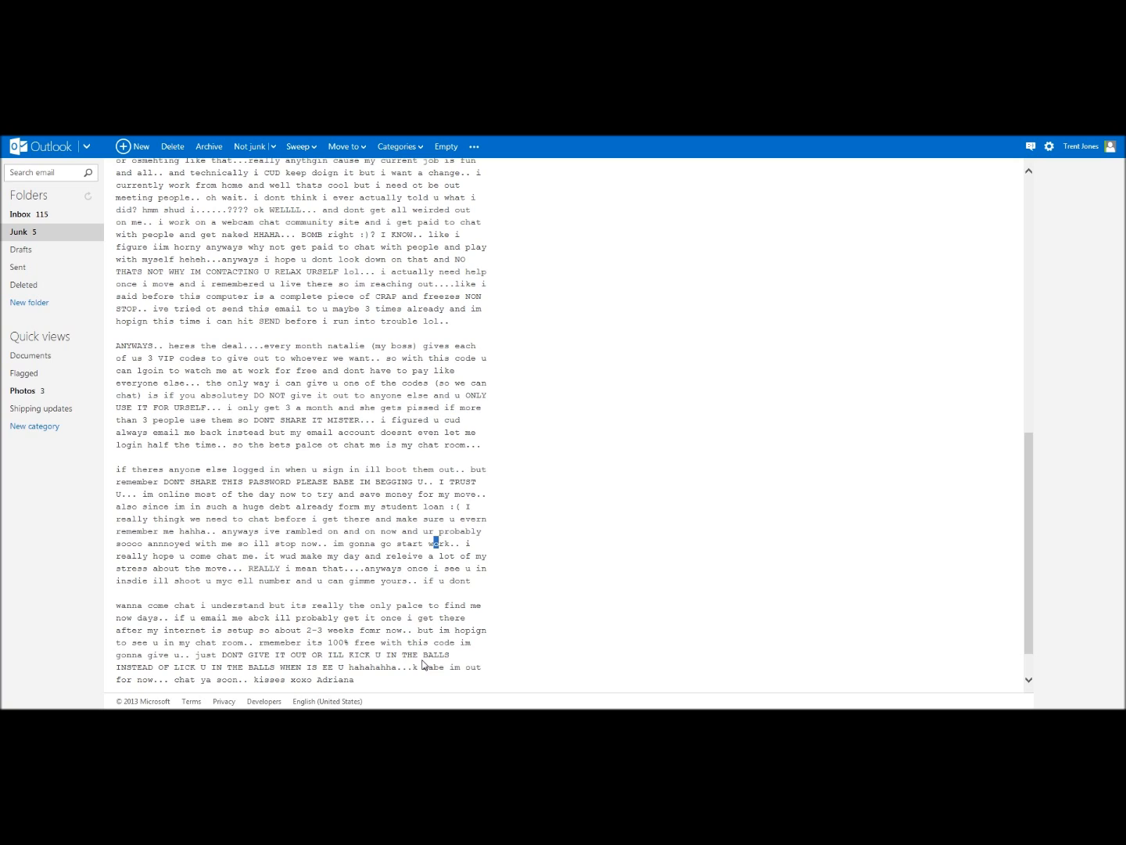